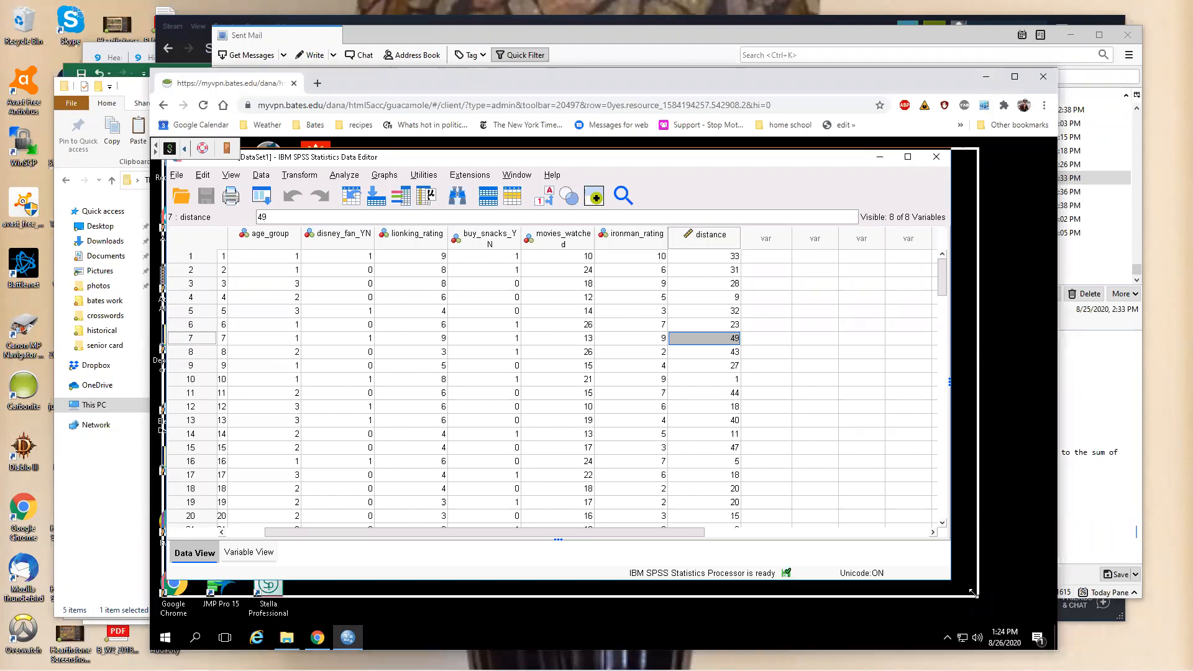
Enlarge the data editor window slightly and highlight the ironman_rating column to review its values
{"action": "left_click_drag", "start_coordinate": [973, 592], "coordinate": [975, 595]}
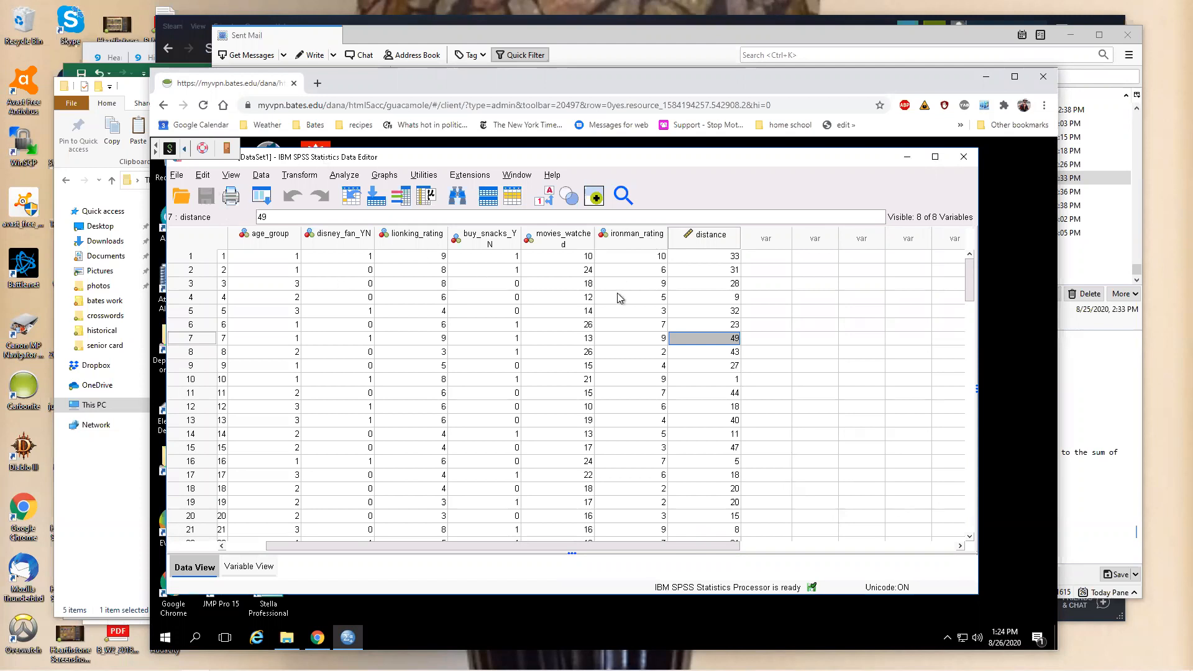
{"action": "left_click", "coordinate": [640, 240]}
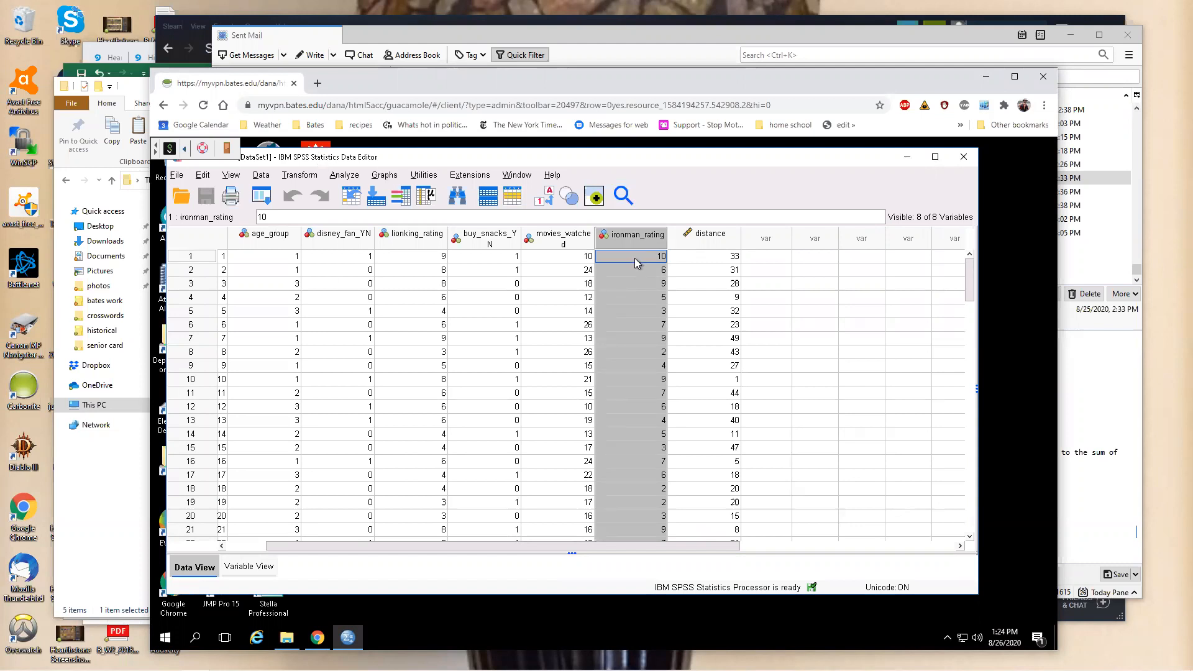
{"action": "left_click", "coordinate": [639, 312]}
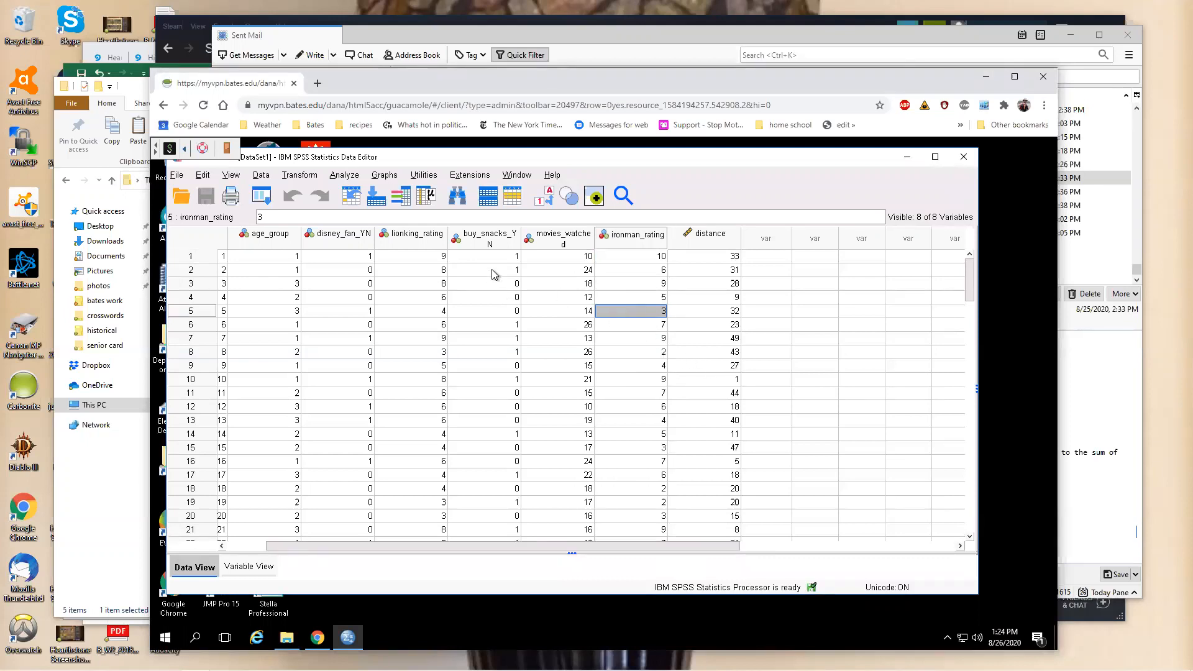
Create a legacy histogram of the variable Rating of Iron Man 1 to 10 and view the whole chart
{"action": "left_click", "coordinate": [345, 177]}
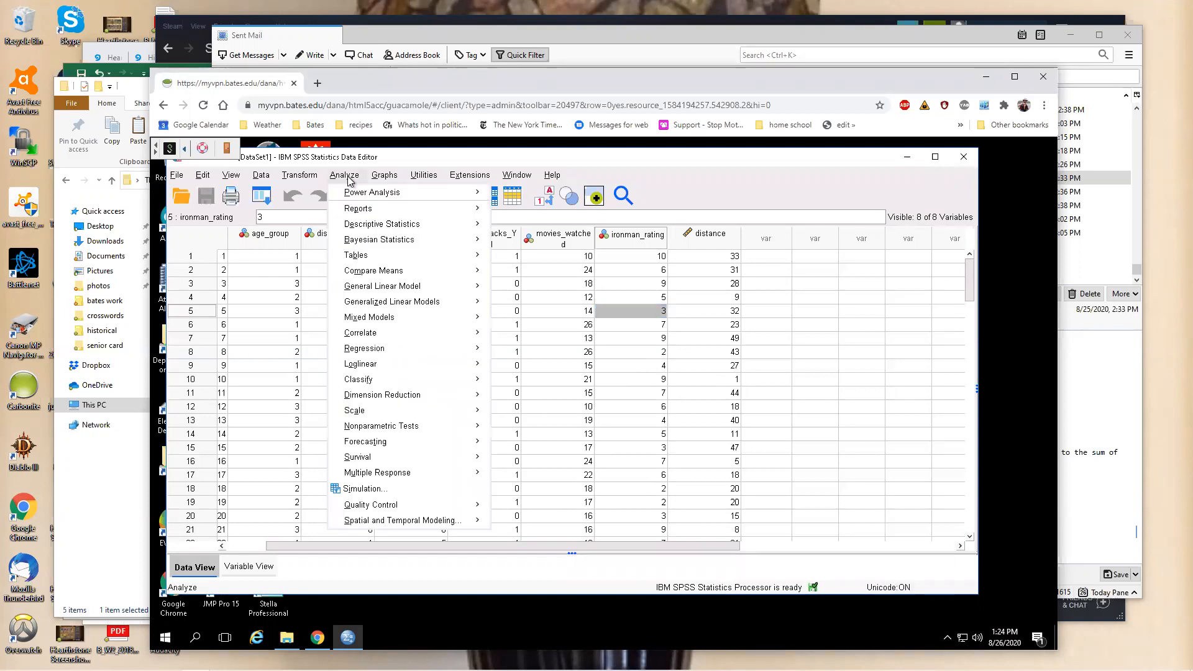
{"action": "mouse_move", "coordinate": [385, 179]}
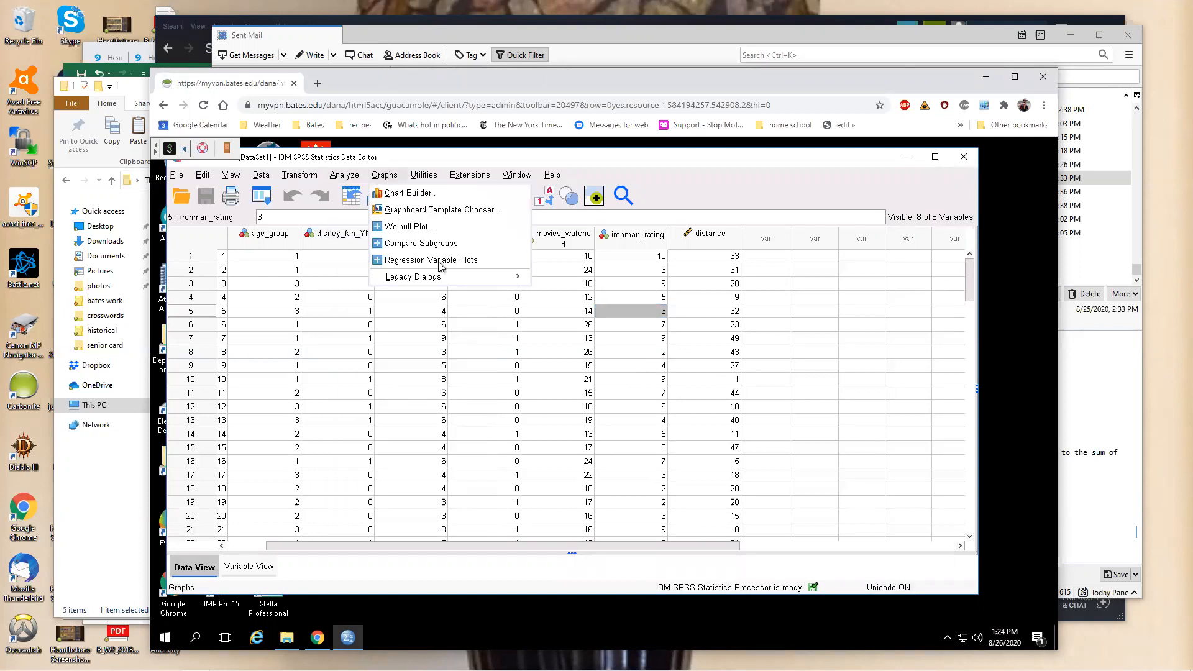
{"action": "mouse_move", "coordinate": [452, 283]}
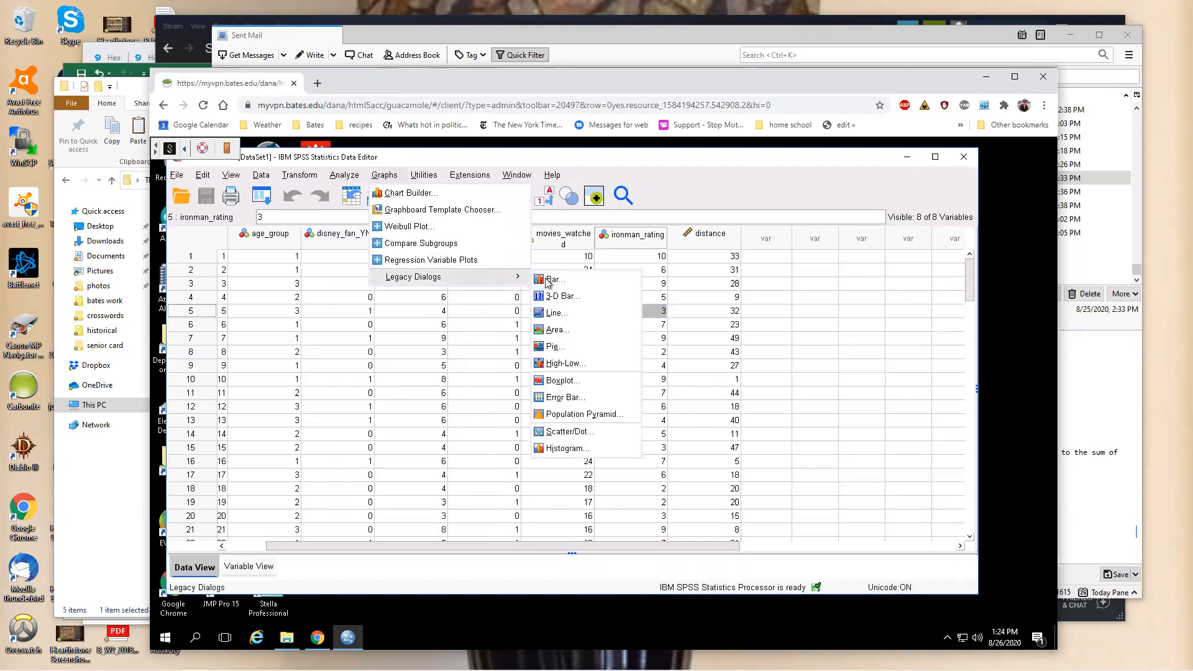
{"action": "left_click", "coordinate": [587, 451]}
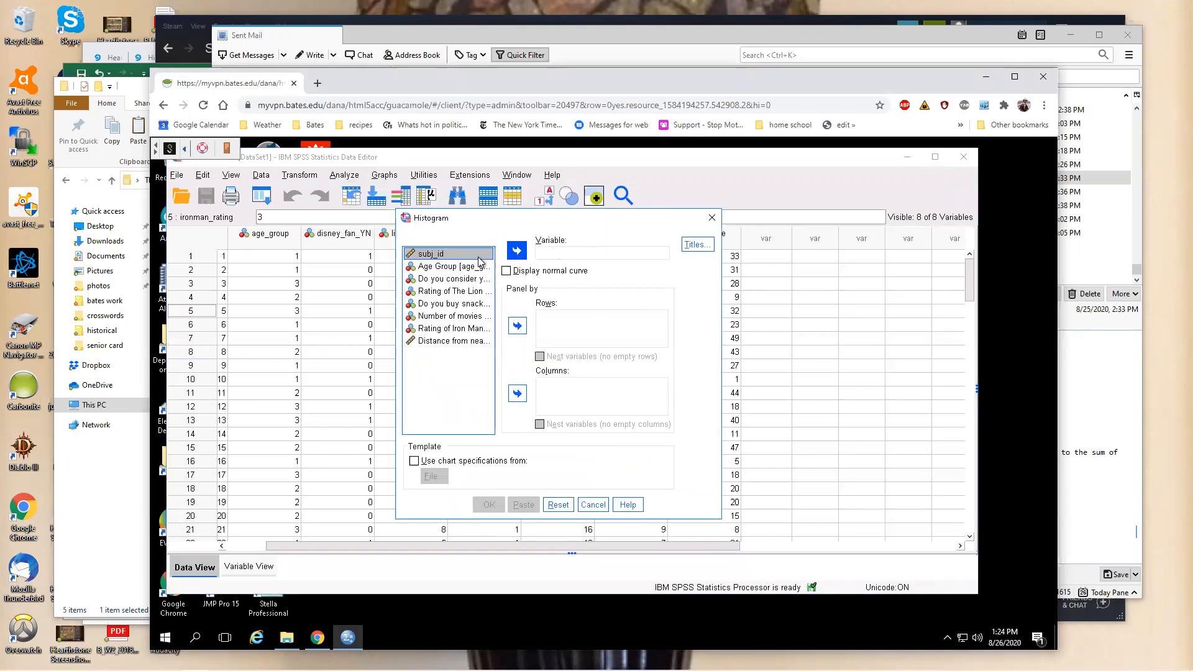
{"action": "left_click", "coordinate": [448, 329]}
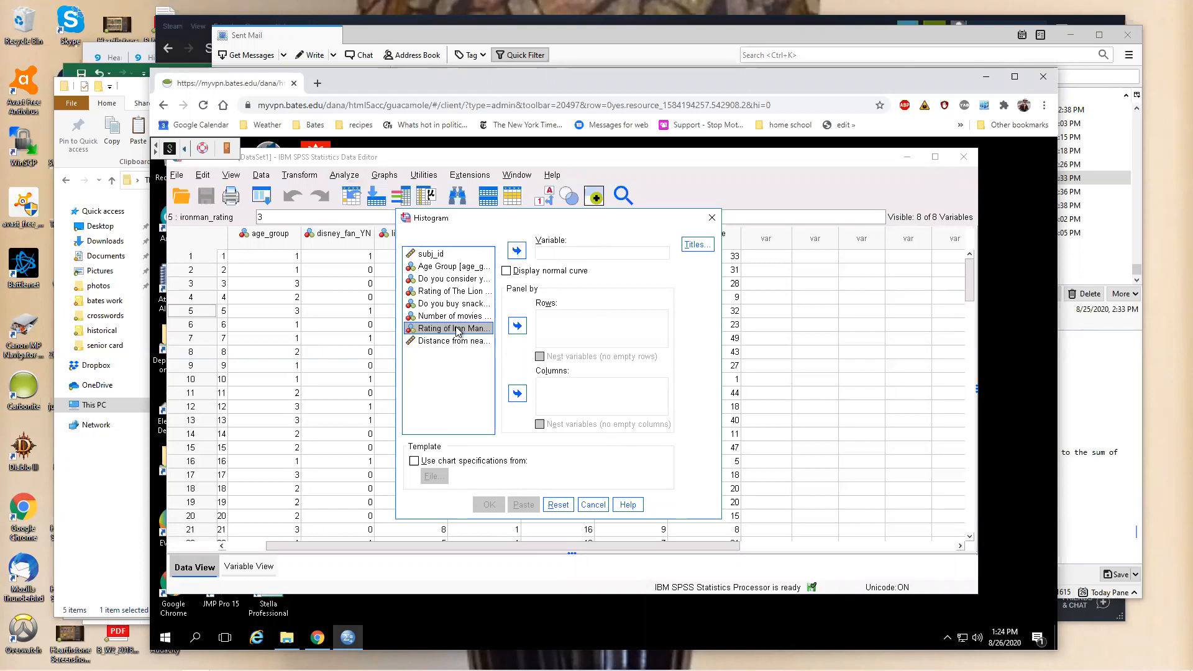
{"action": "left_click", "coordinate": [517, 251]}
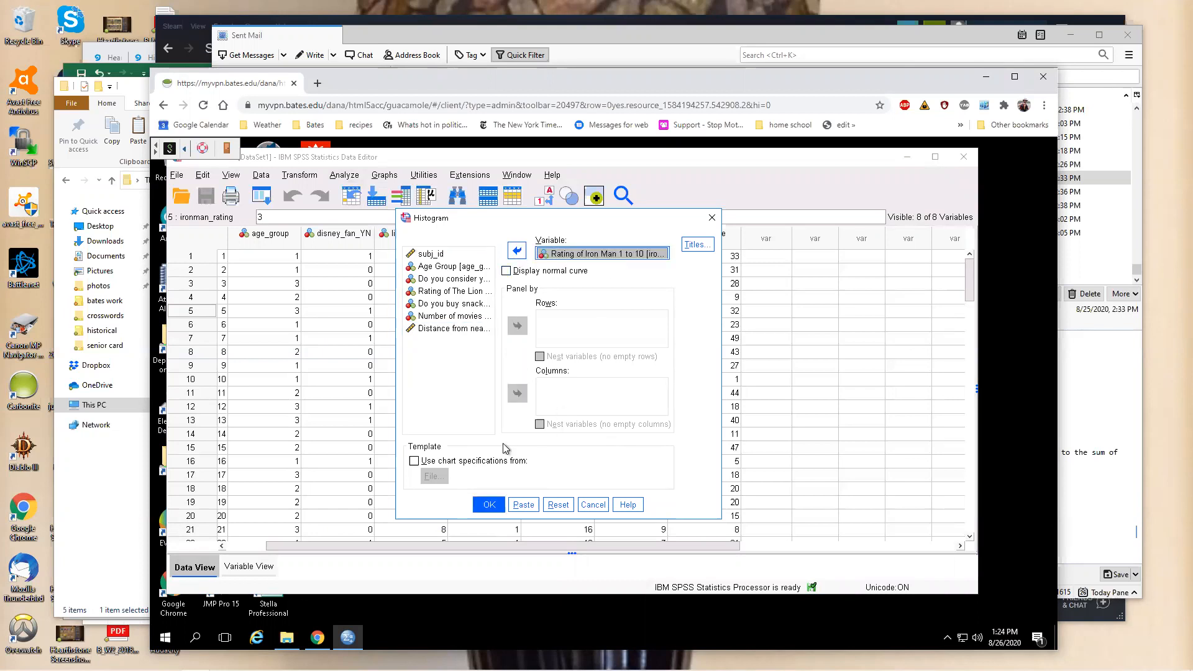
{"action": "left_click", "coordinate": [490, 504]}
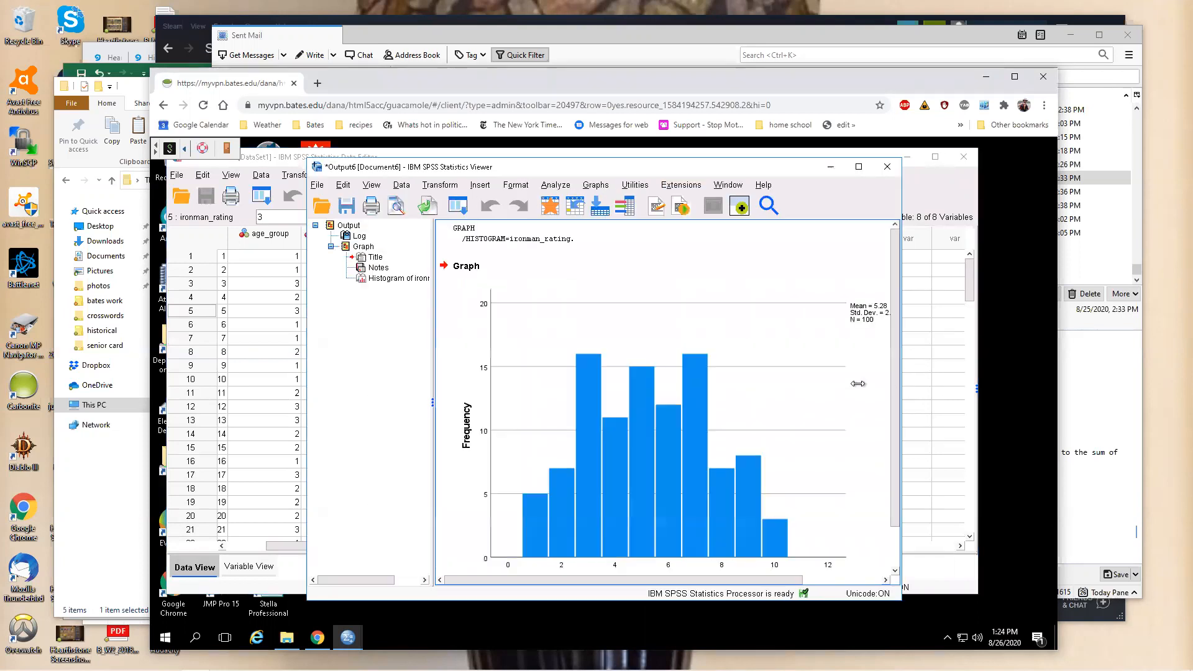
{"action": "scroll", "coordinate": [744, 446], "scroll_direction": "down", "scroll_amount": 1}
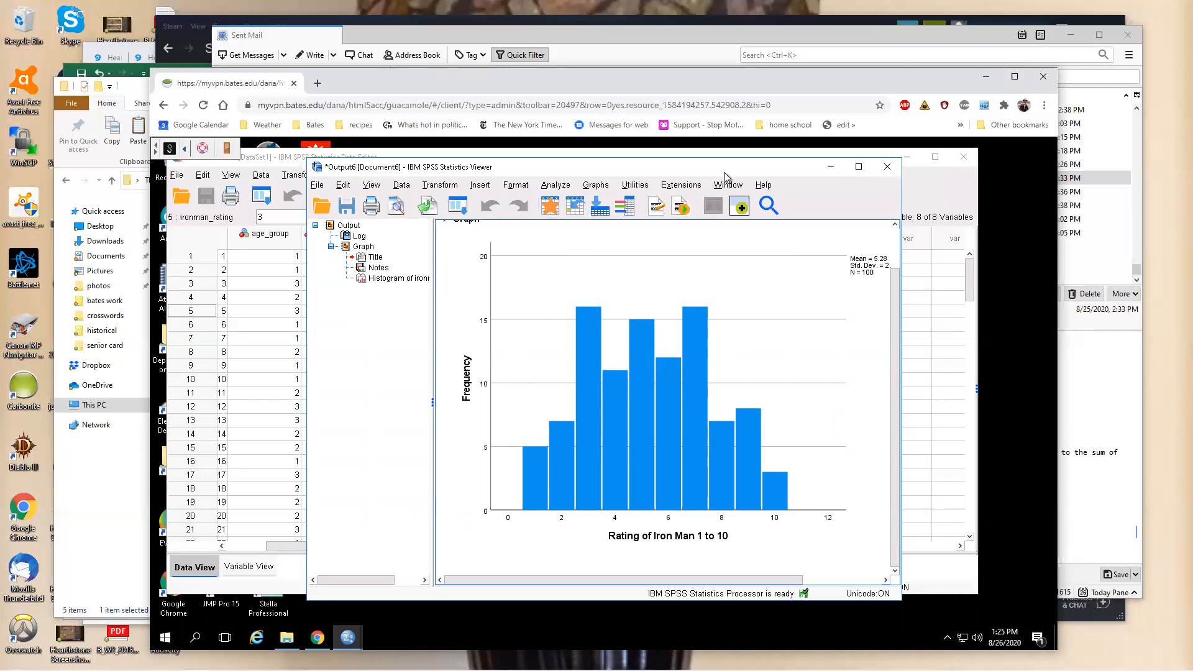
From the data editor, create a simple legacy bar chart showing N of cases with Rating of Iron Man 1 to 10 as category axis
{"action": "left_click", "coordinate": [833, 166]}
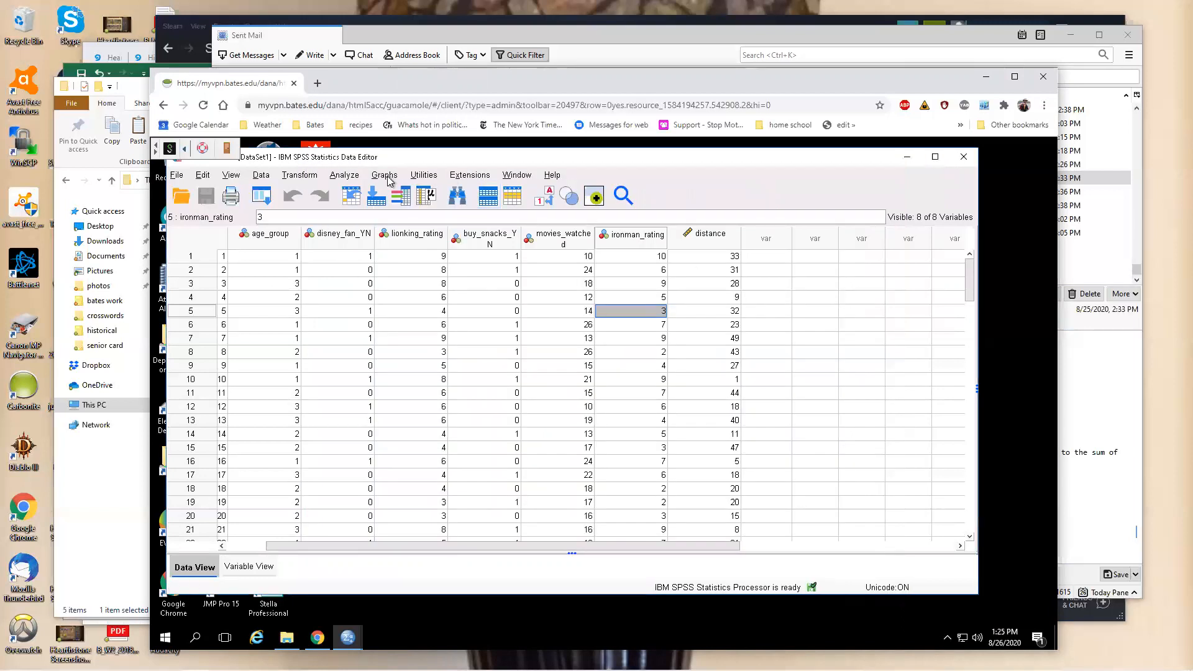
{"action": "left_click", "coordinate": [388, 179]}
{"action": "mouse_move", "coordinate": [439, 281]}
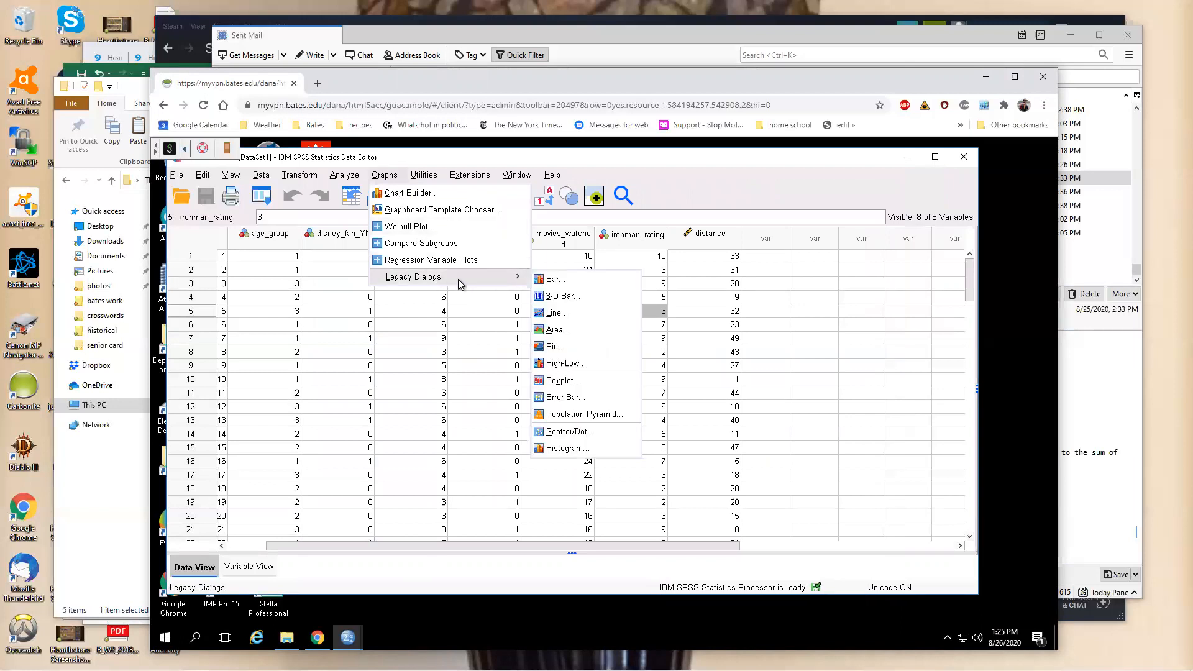
{"action": "left_click", "coordinate": [582, 278]}
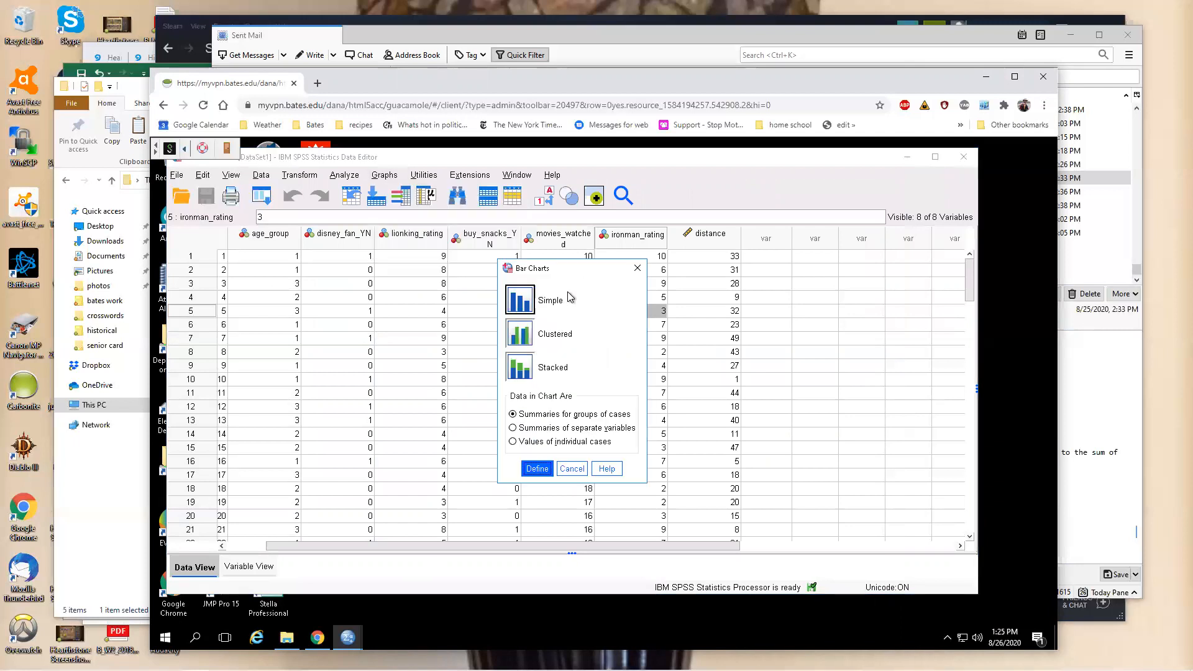
{"action": "left_click", "coordinate": [538, 470]}
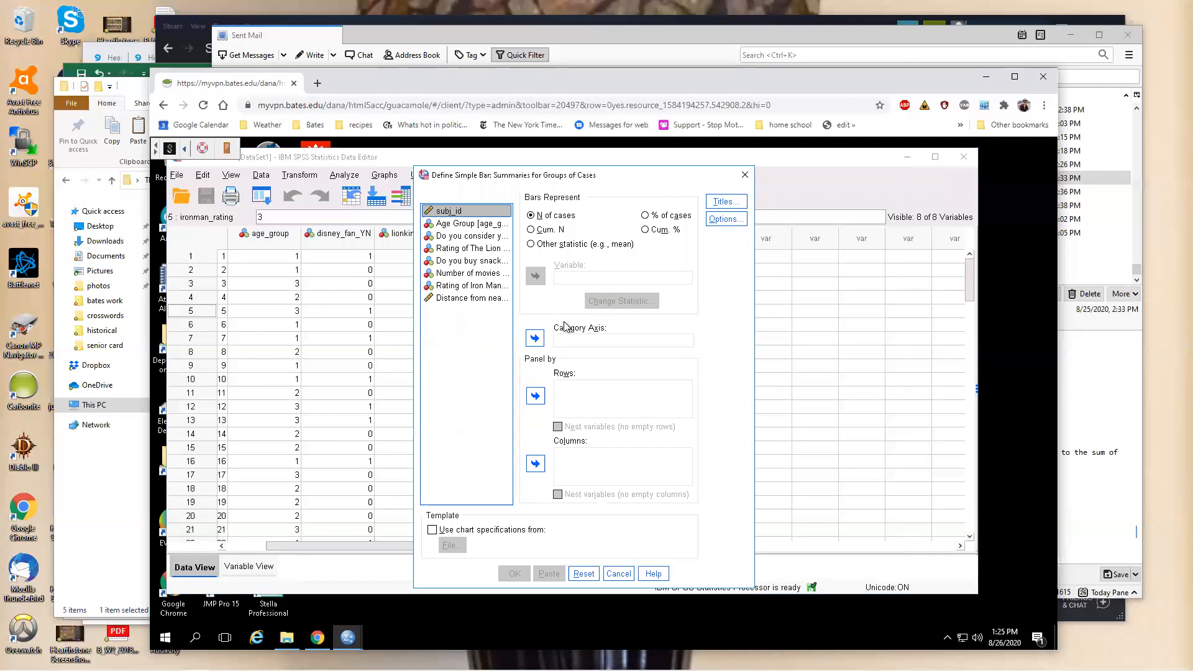
{"action": "left_click", "coordinate": [465, 286]}
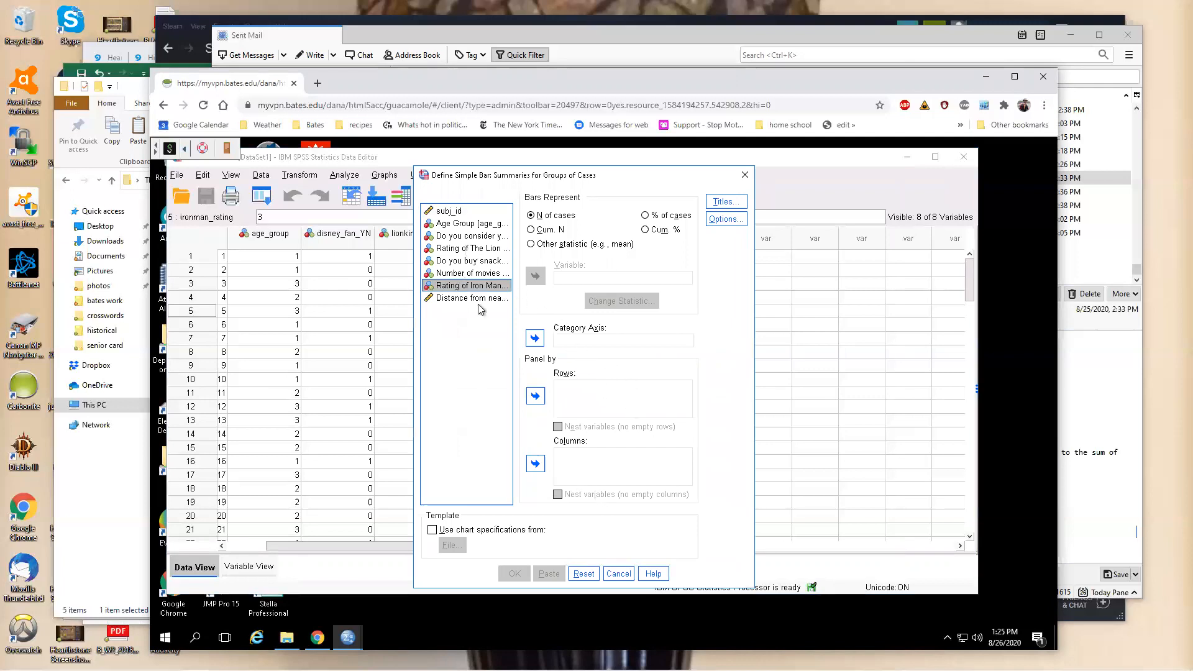
{"action": "left_click", "coordinate": [534, 339]}
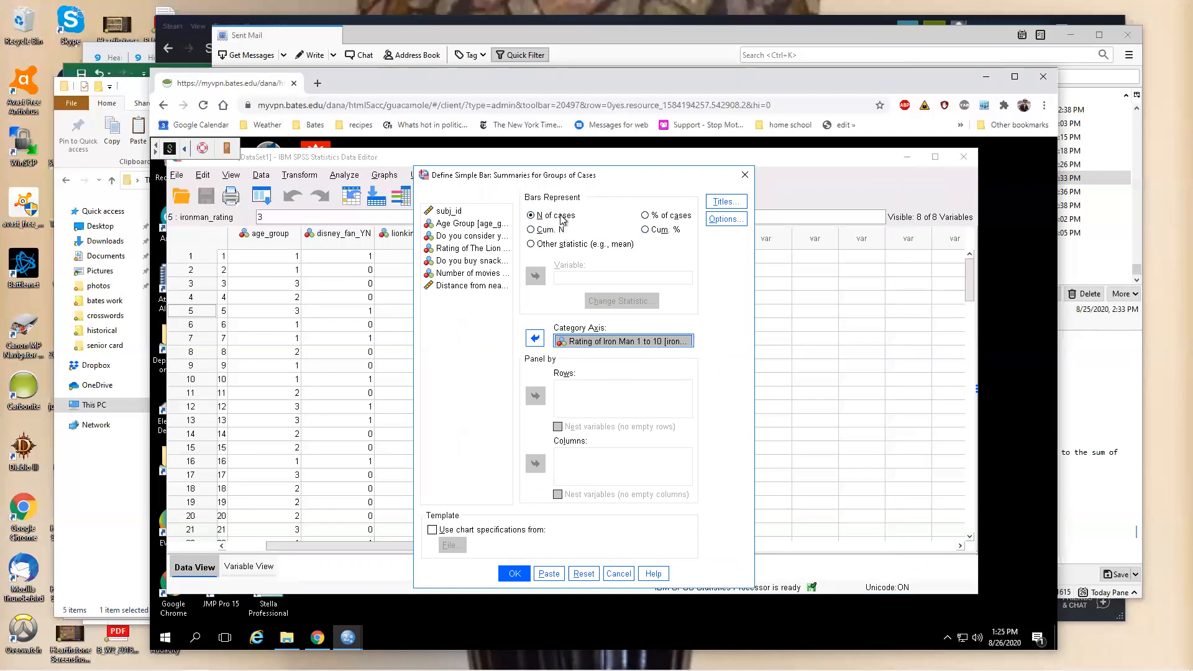
{"action": "left_click", "coordinate": [515, 573]}
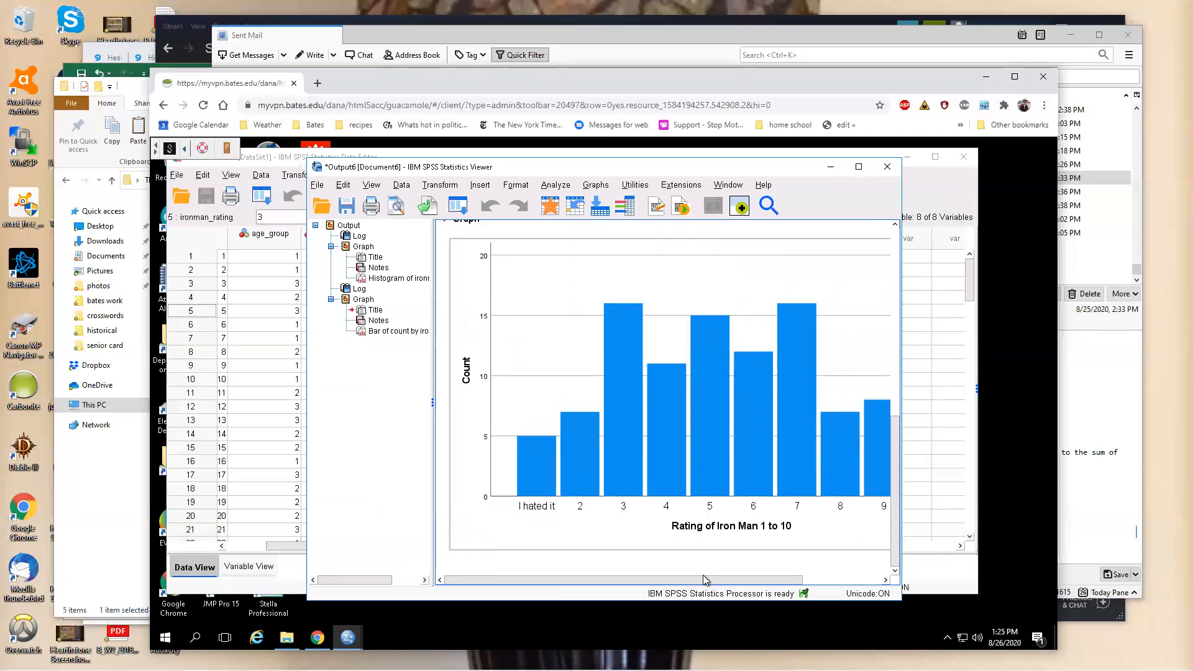
Compare the bar chart with the histogram and widen the output window to fit the full chart
{"action": "left_click_drag", "start_coordinate": [696, 586], "coordinate": [774, 584]}
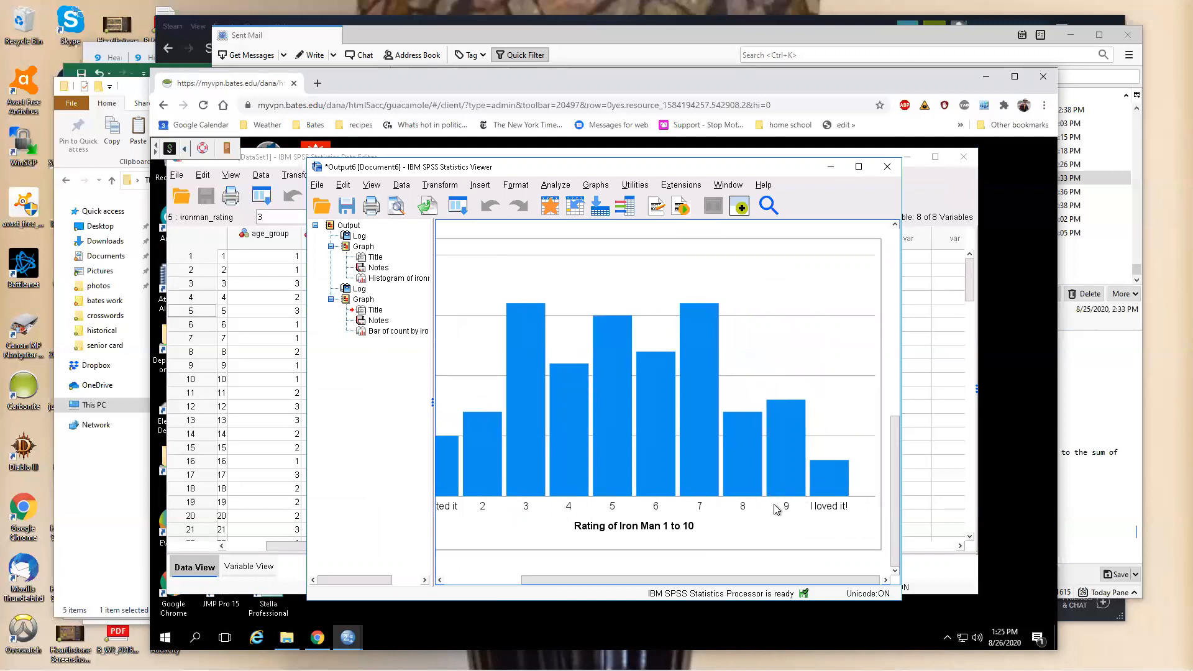
{"action": "scroll", "coordinate": [635, 475], "scroll_direction": "up", "scroll_amount": 5}
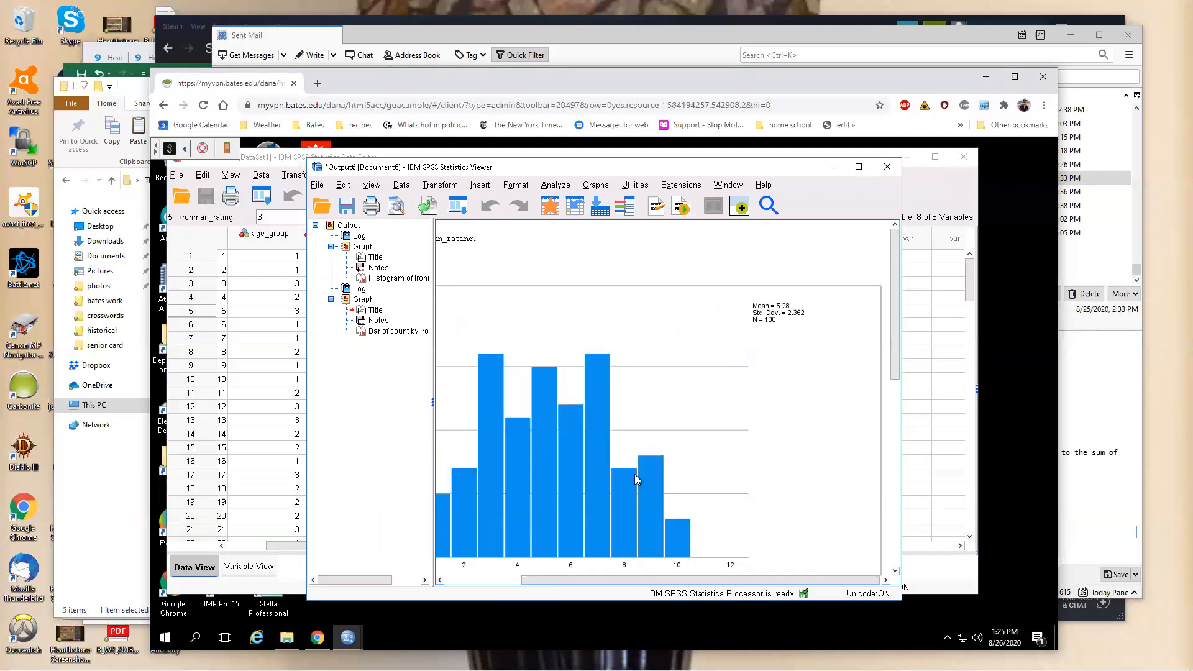
{"action": "scroll", "coordinate": [647, 510], "scroll_direction": "down", "scroll_amount": 5}
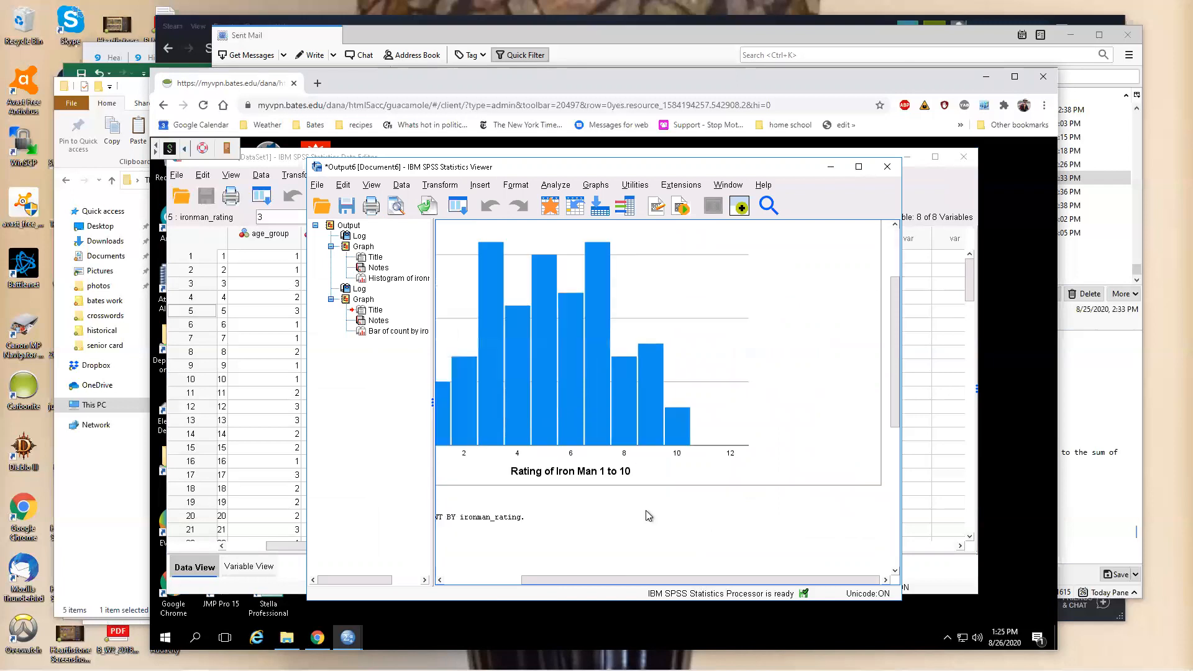
{"action": "left_click_drag", "start_coordinate": [683, 580], "coordinate": [639, 585]}
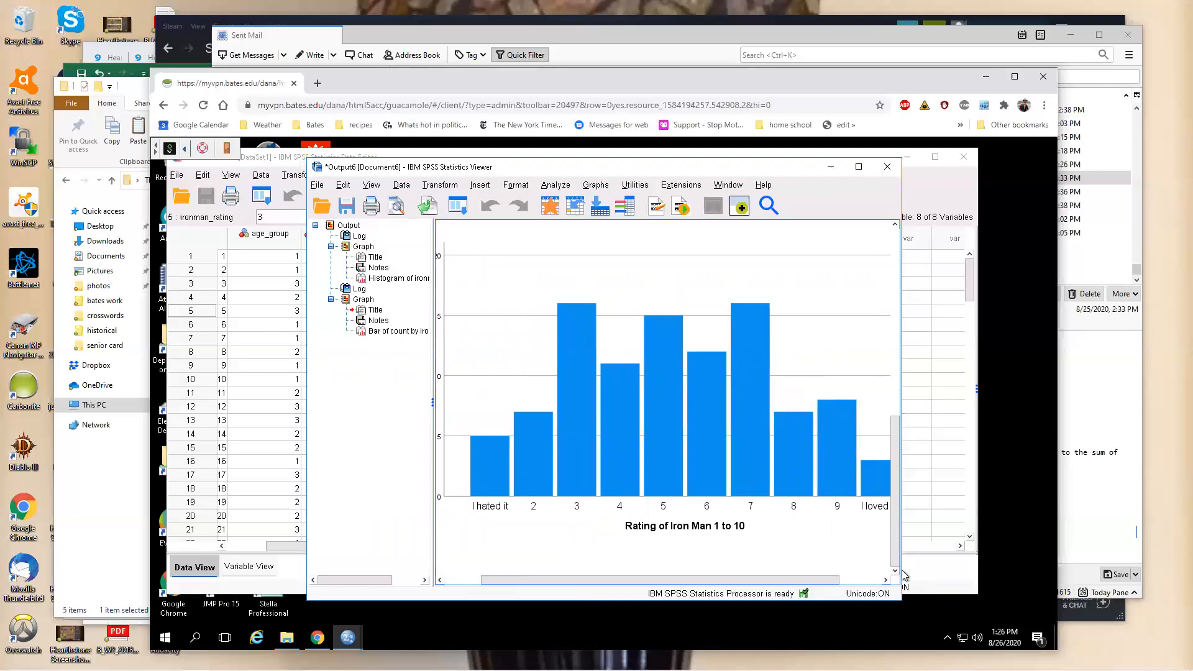
{"action": "left_click_drag", "start_coordinate": [901, 570], "coordinate": [1026, 567]}
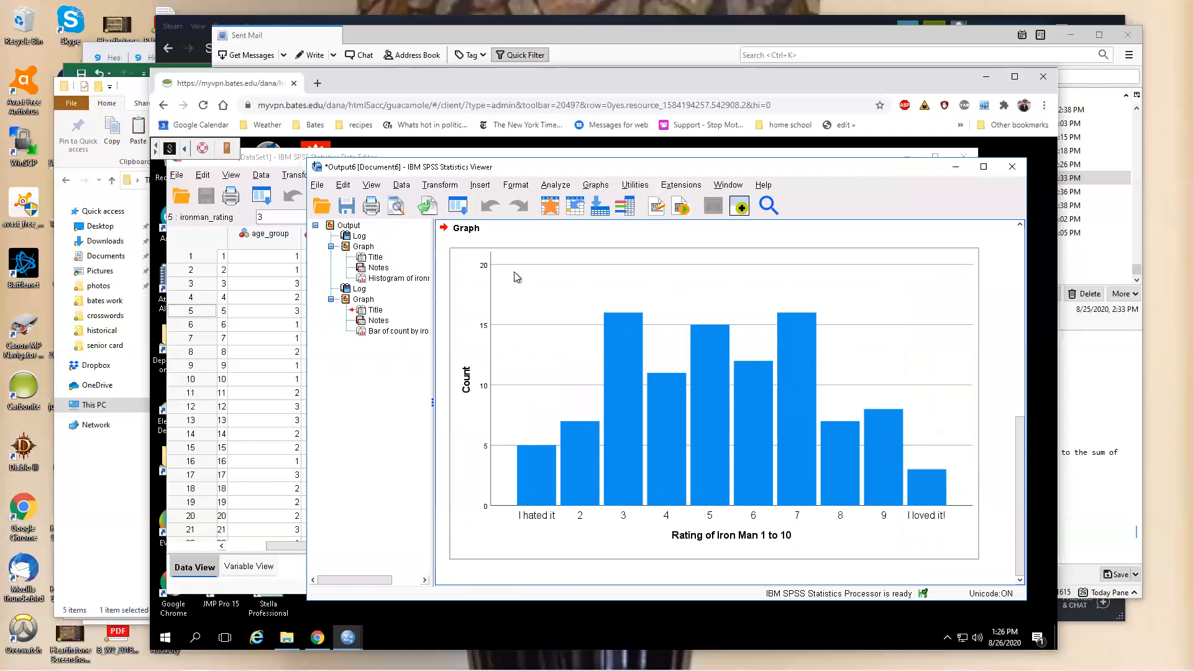
Create another simple bar chart of the Iron Man rating with bars representing % of cases
{"action": "left_click", "coordinate": [562, 186]}
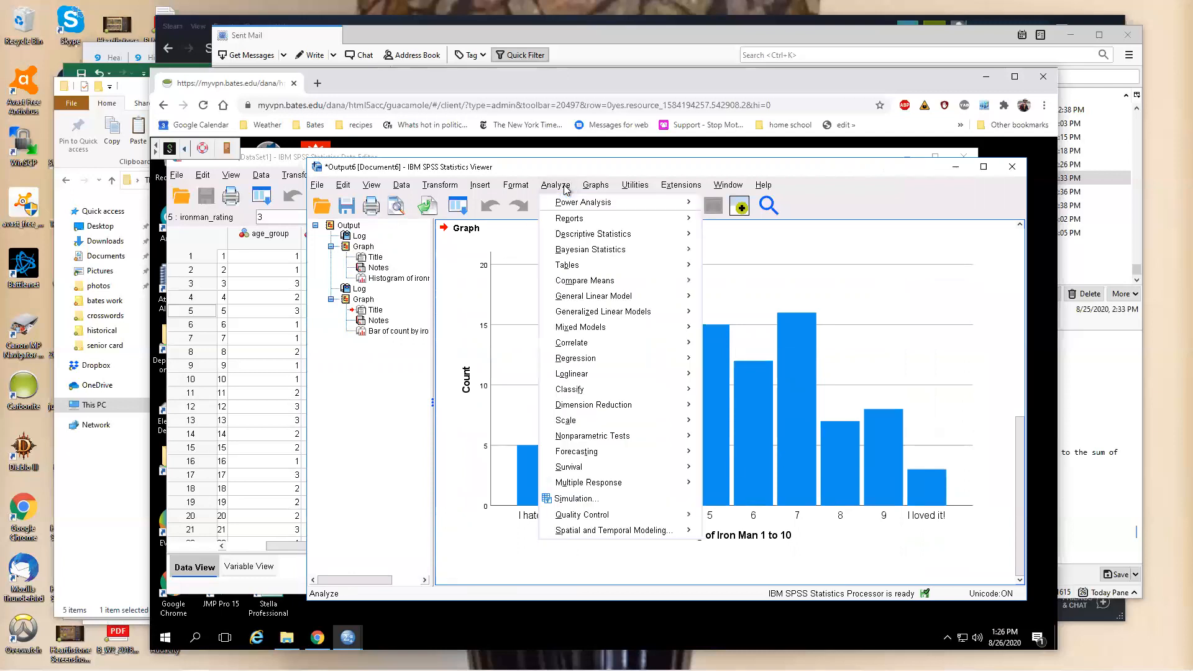
{"action": "mouse_move", "coordinate": [596, 186]}
{"action": "mouse_move", "coordinate": [653, 287]}
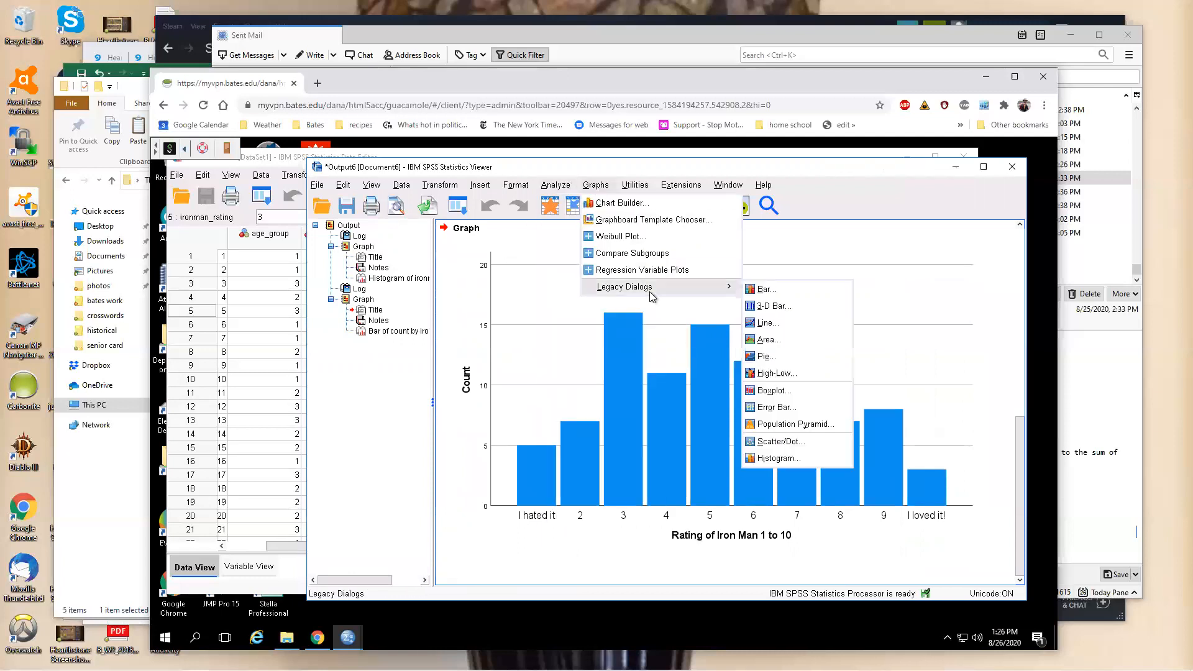
{"action": "left_click", "coordinate": [785, 290]}
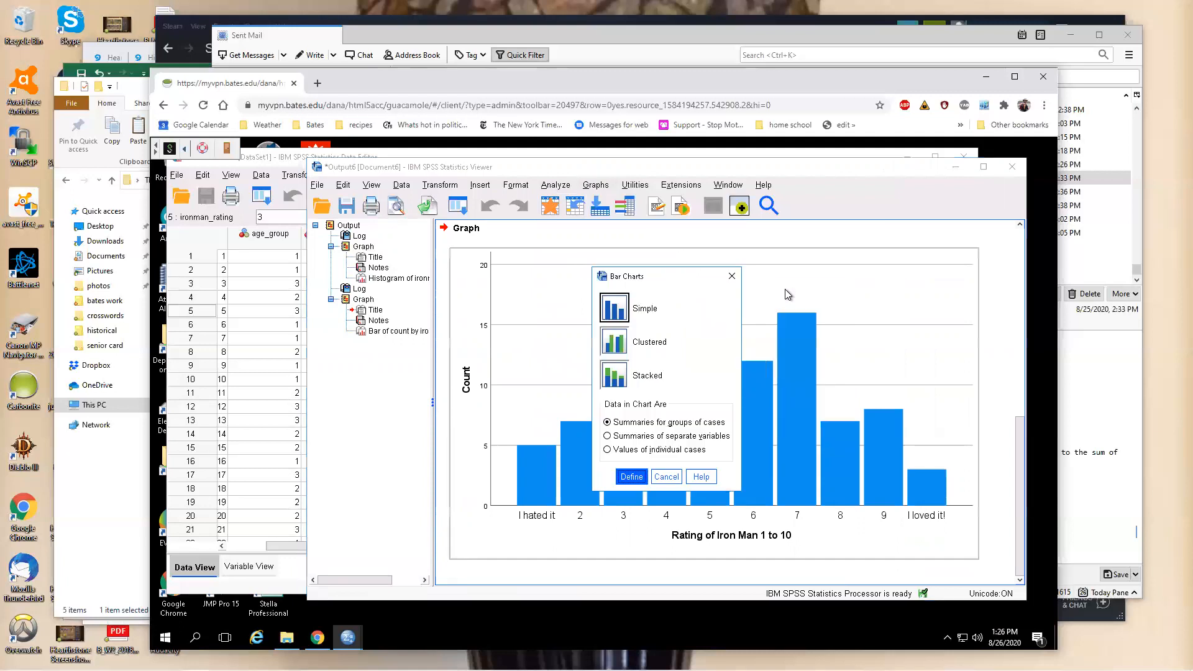
{"action": "left_click", "coordinate": [631, 477]}
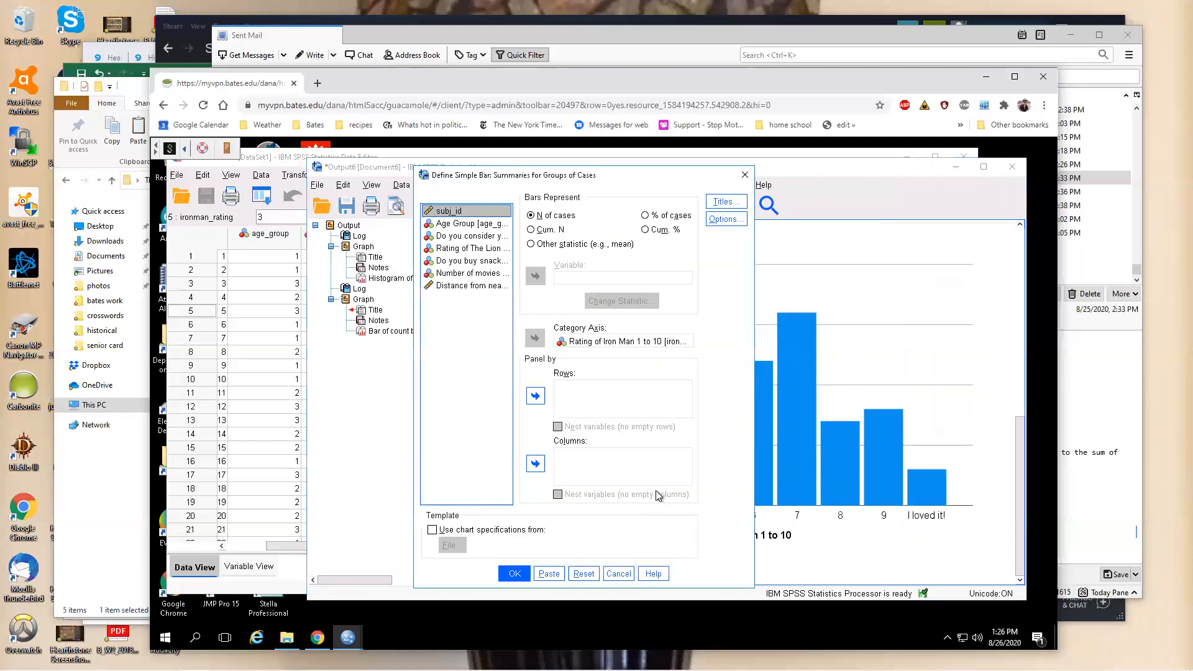
{"action": "left_click", "coordinate": [650, 218]}
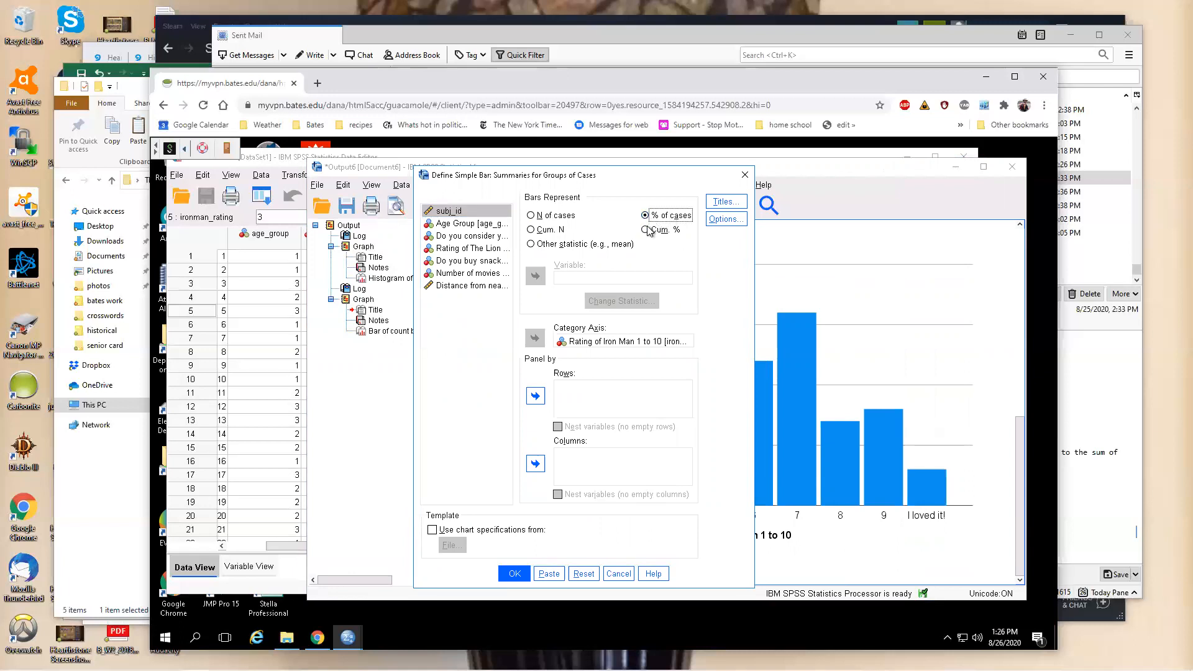
{"action": "left_click", "coordinate": [516, 573]}
{"action": "scroll", "coordinate": [639, 453], "scroll_direction": "down", "scroll_amount": 5}
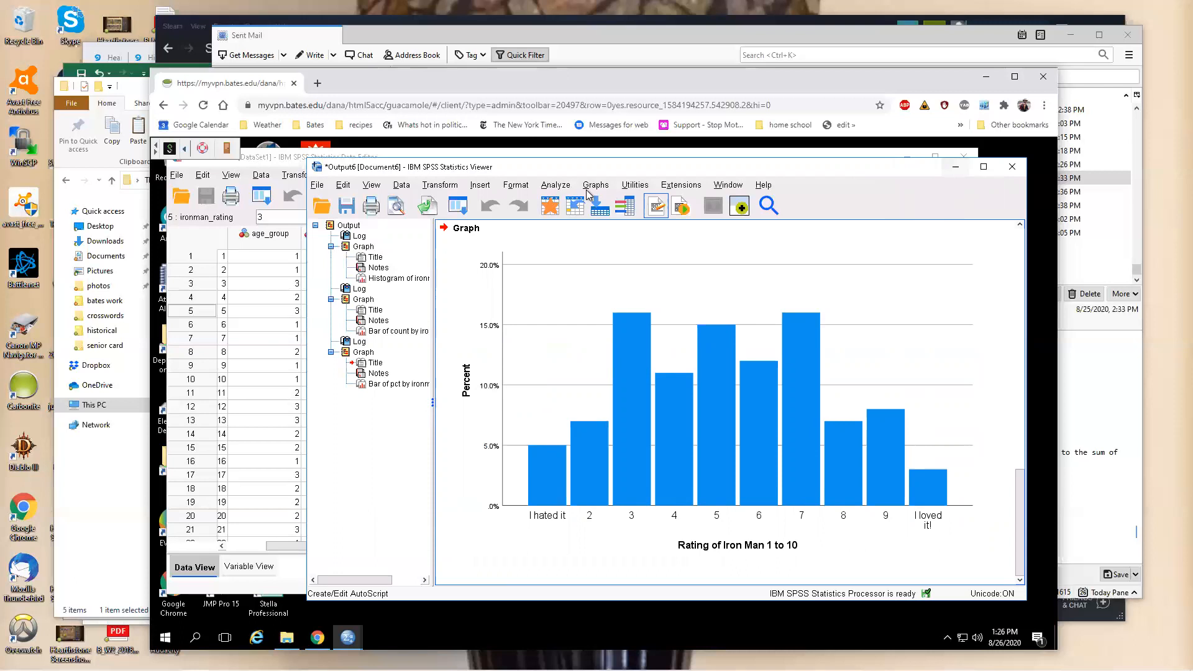
Create a simple bar chart of the Iron Man rating with bars representing Cum. N and view it
{"action": "left_click", "coordinate": [556, 186]}
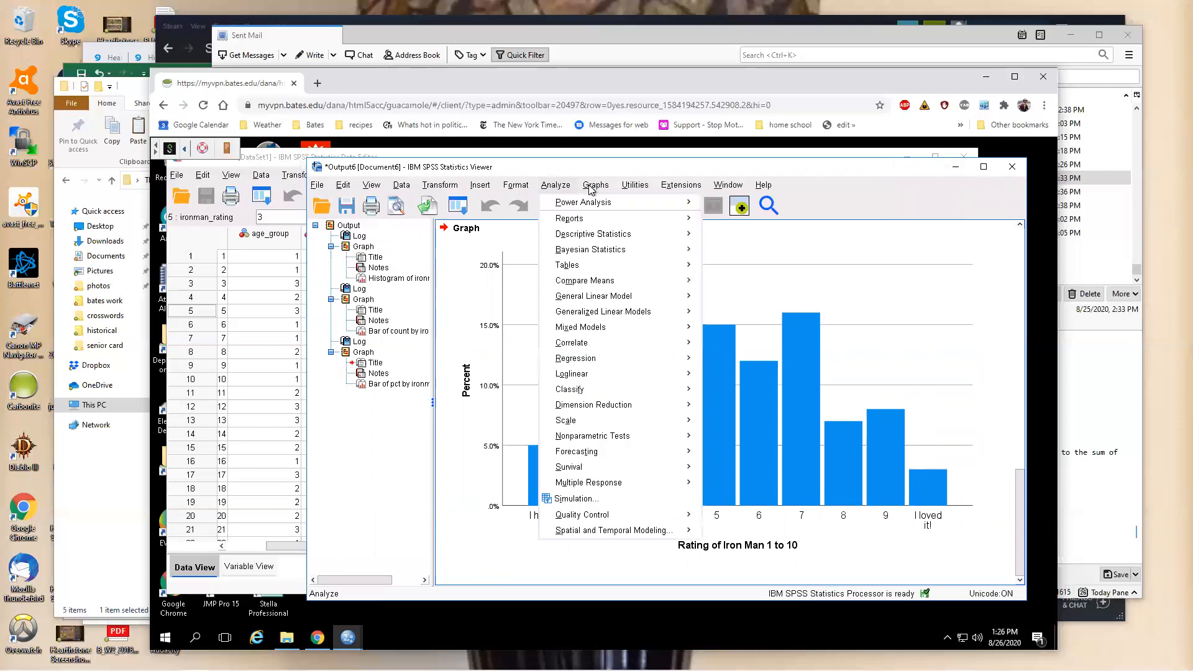
{"action": "mouse_move", "coordinate": [595, 185]}
{"action": "mouse_move", "coordinate": [646, 287]}
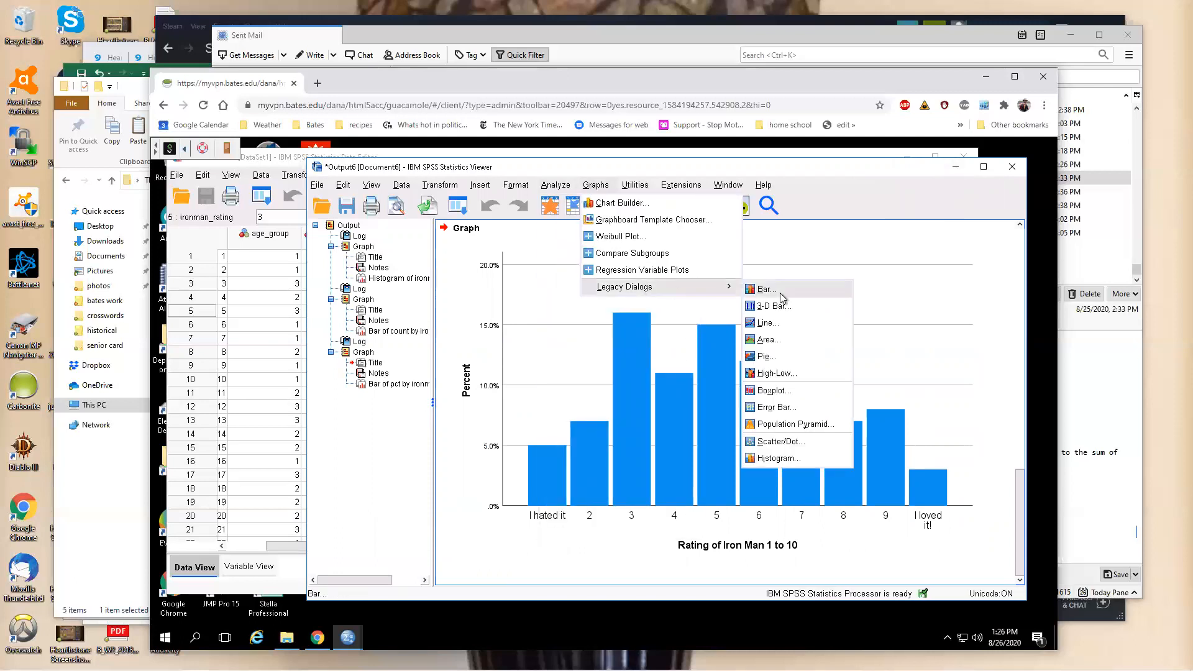
{"action": "left_click", "coordinate": [768, 290]}
{"action": "left_click", "coordinate": [634, 477]}
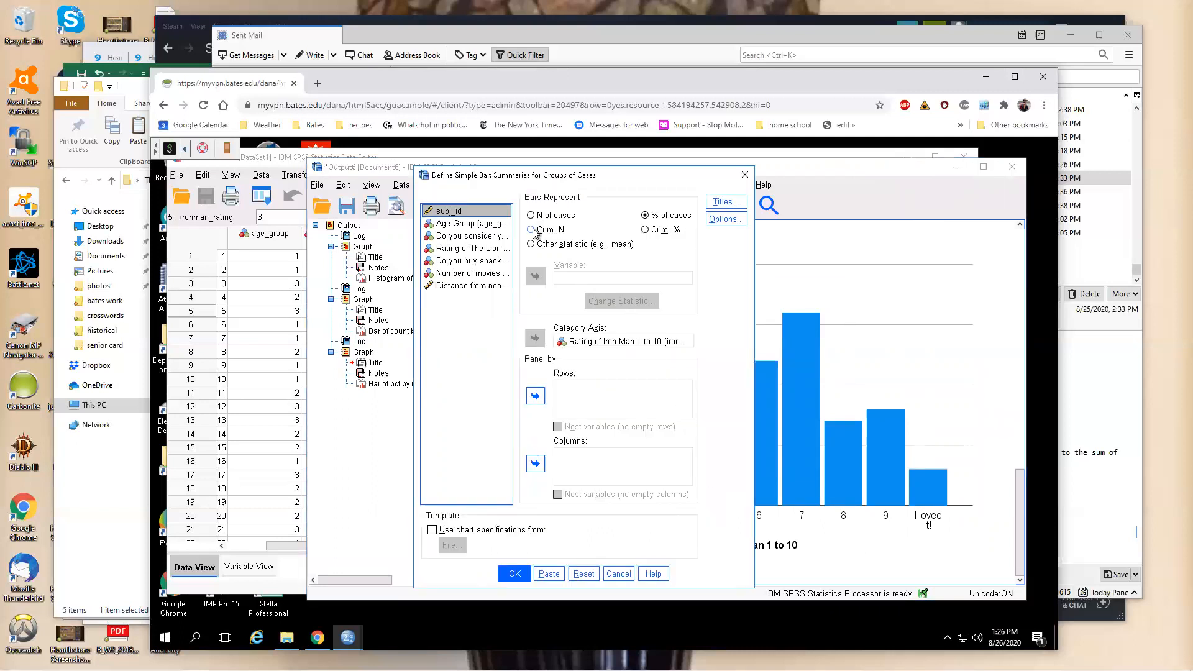
{"action": "left_click", "coordinate": [531, 230]}
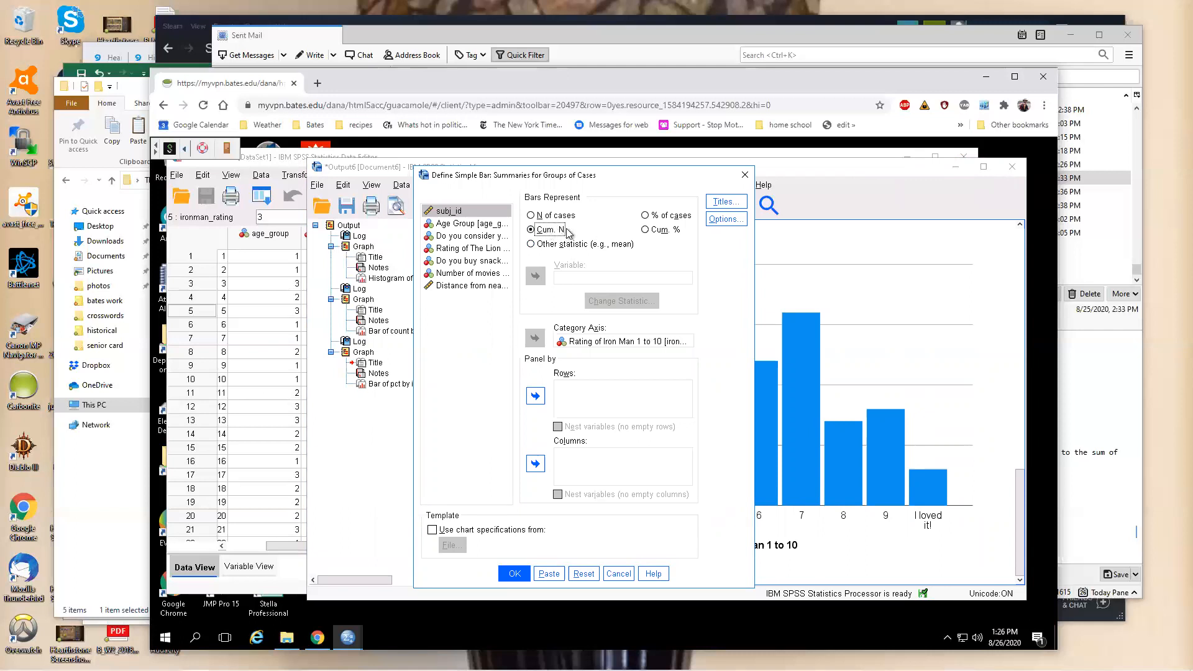
{"action": "left_click", "coordinate": [514, 573]}
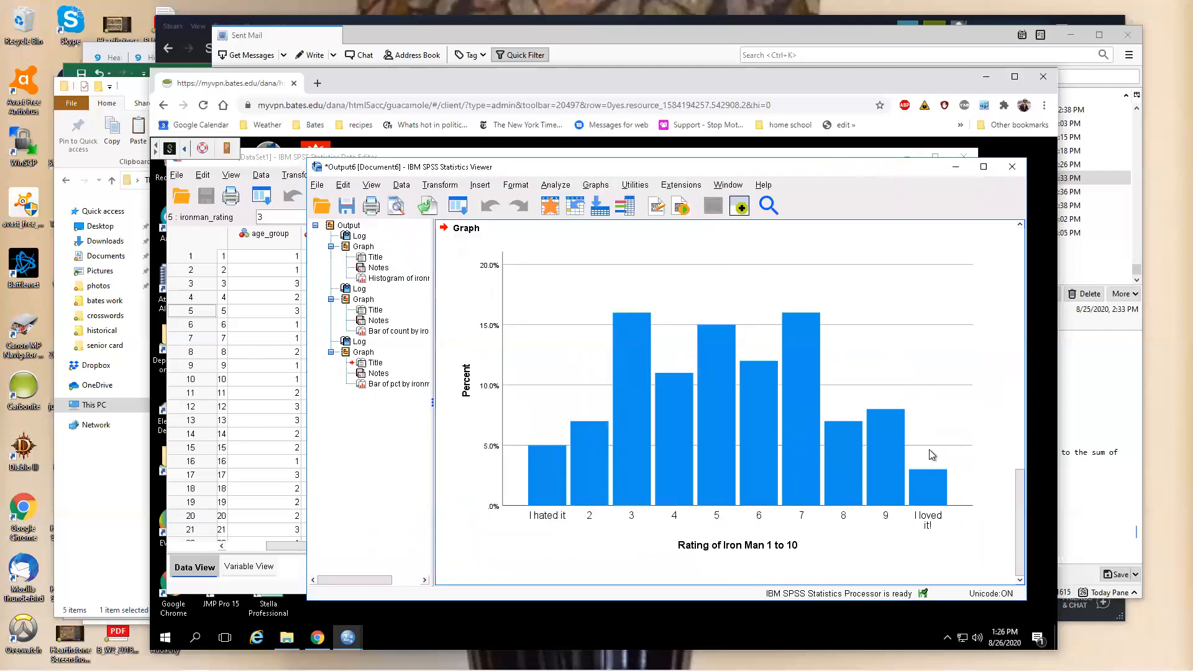
{"action": "scroll", "coordinate": [908, 430], "scroll_direction": "down", "scroll_amount": 3}
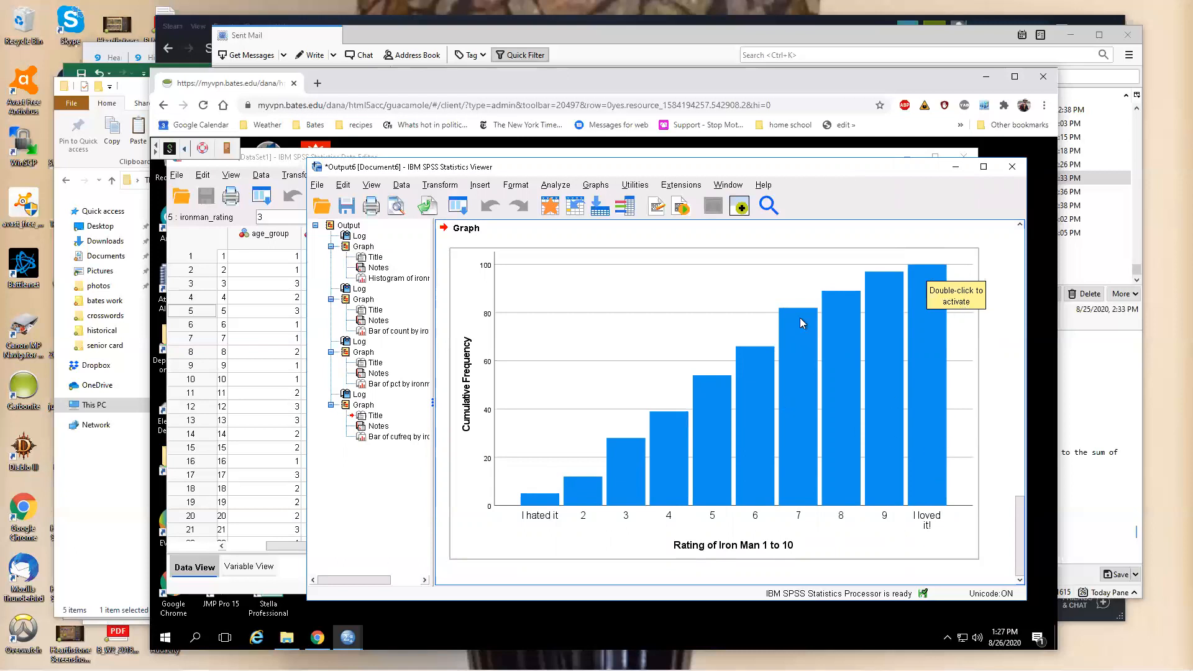
Create a simple legacy bar chart of the Iron Man rating with bars representing Cum. %
{"action": "left_click", "coordinate": [552, 187]}
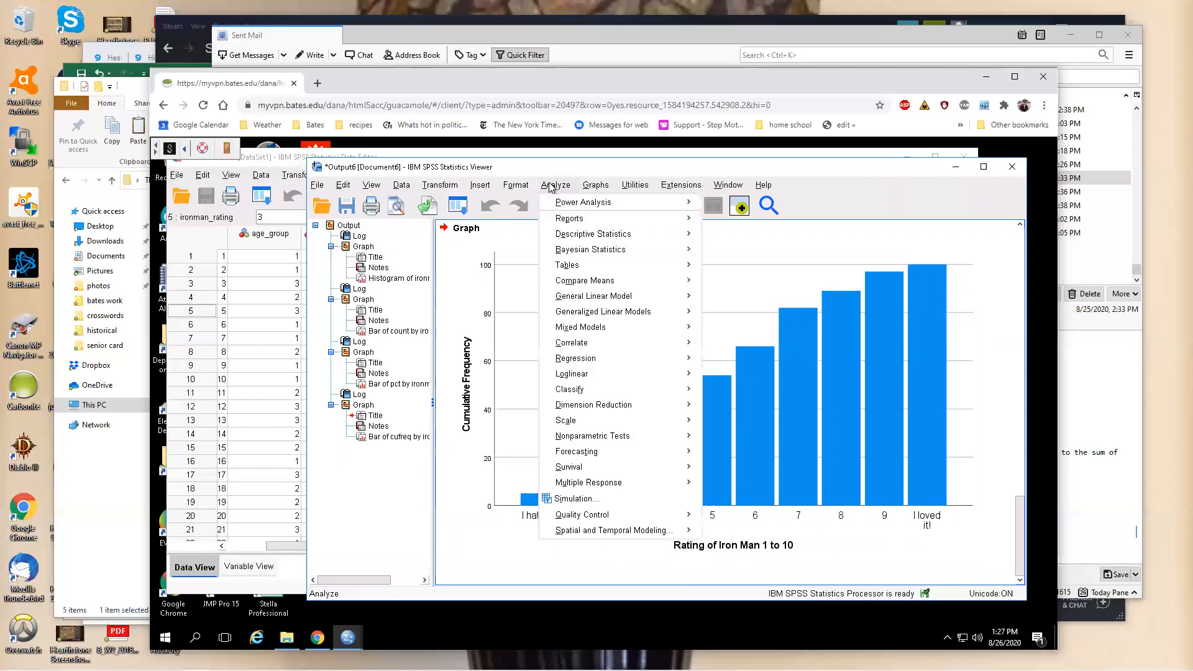
{"action": "mouse_move", "coordinate": [595, 186]}
{"action": "mouse_move", "coordinate": [683, 286]}
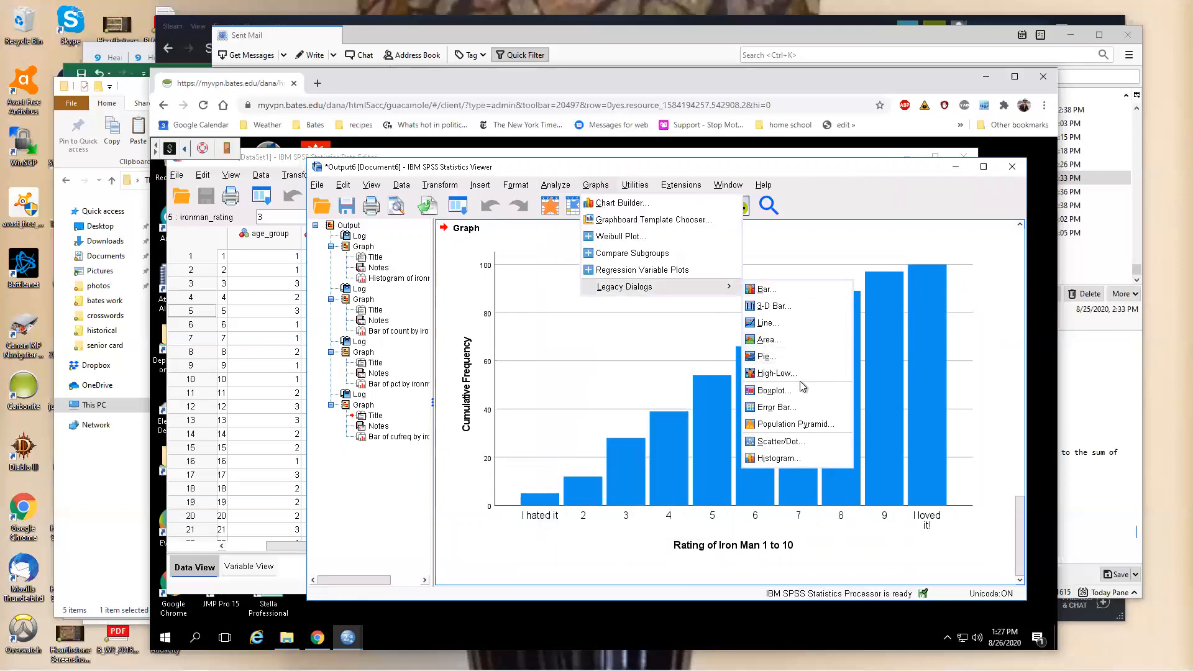
{"action": "left_click", "coordinate": [785, 292]}
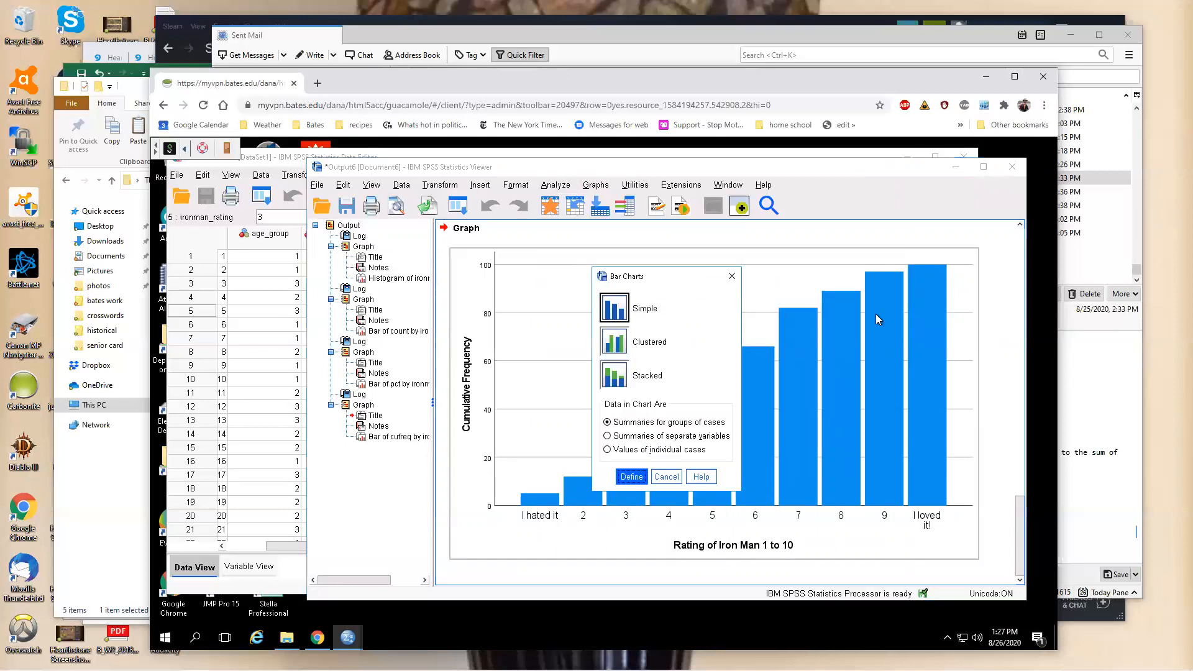
{"action": "left_click", "coordinate": [631, 477]}
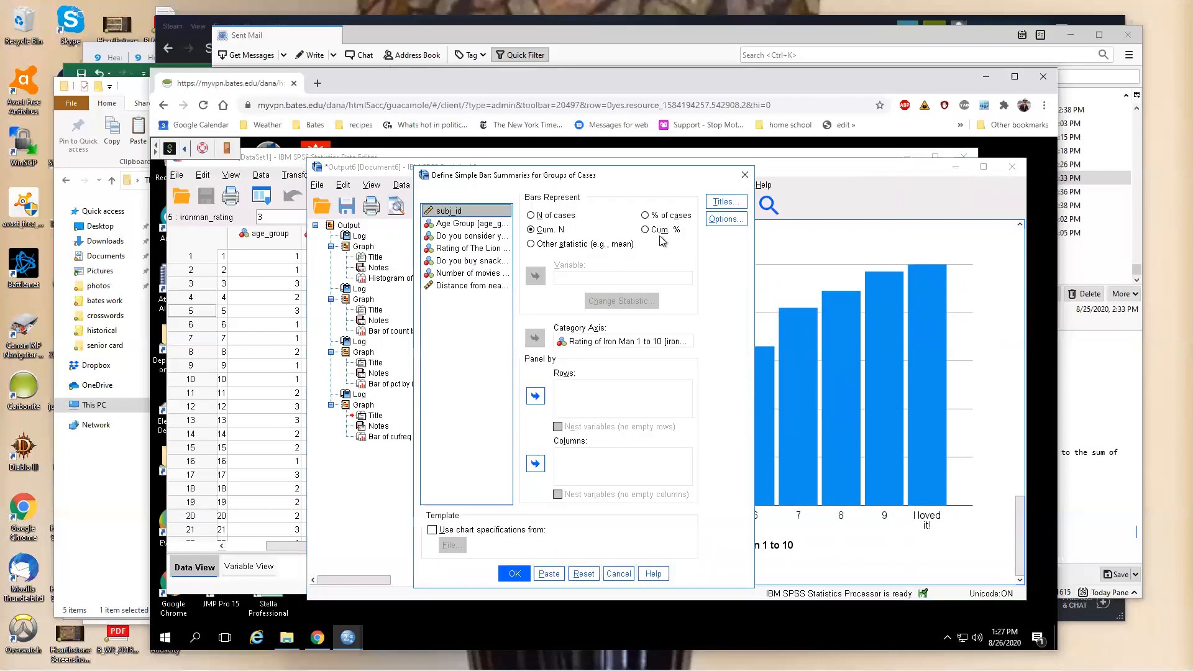
{"action": "left_click", "coordinate": [645, 230]}
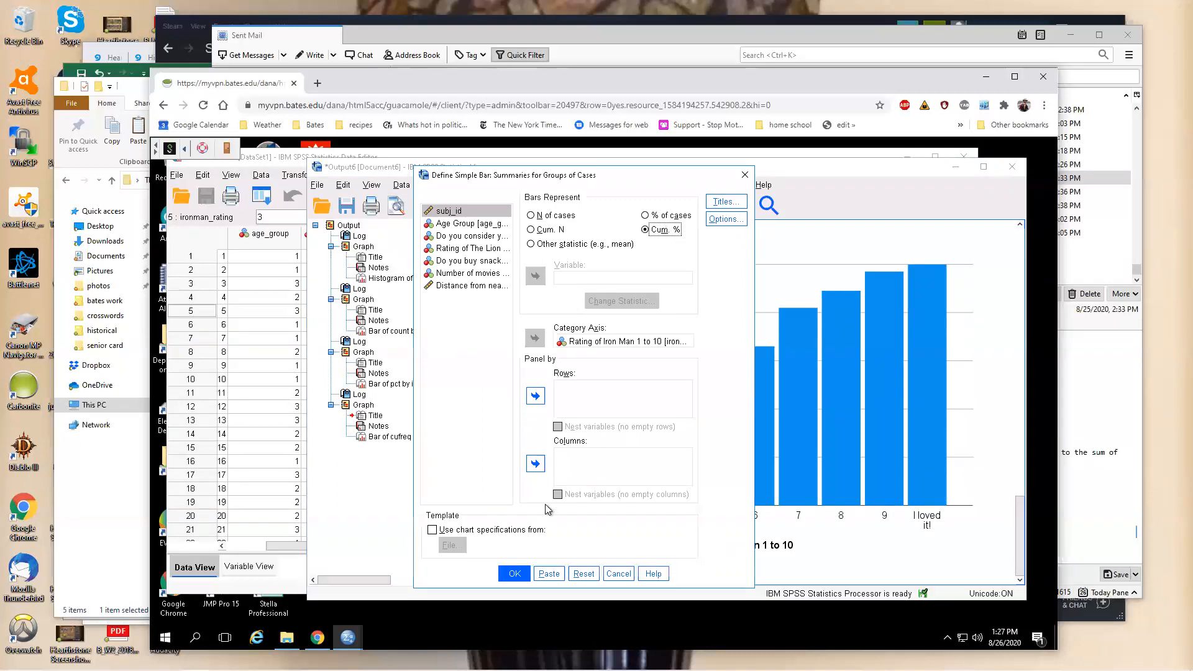
{"action": "left_click", "coordinate": [519, 573]}
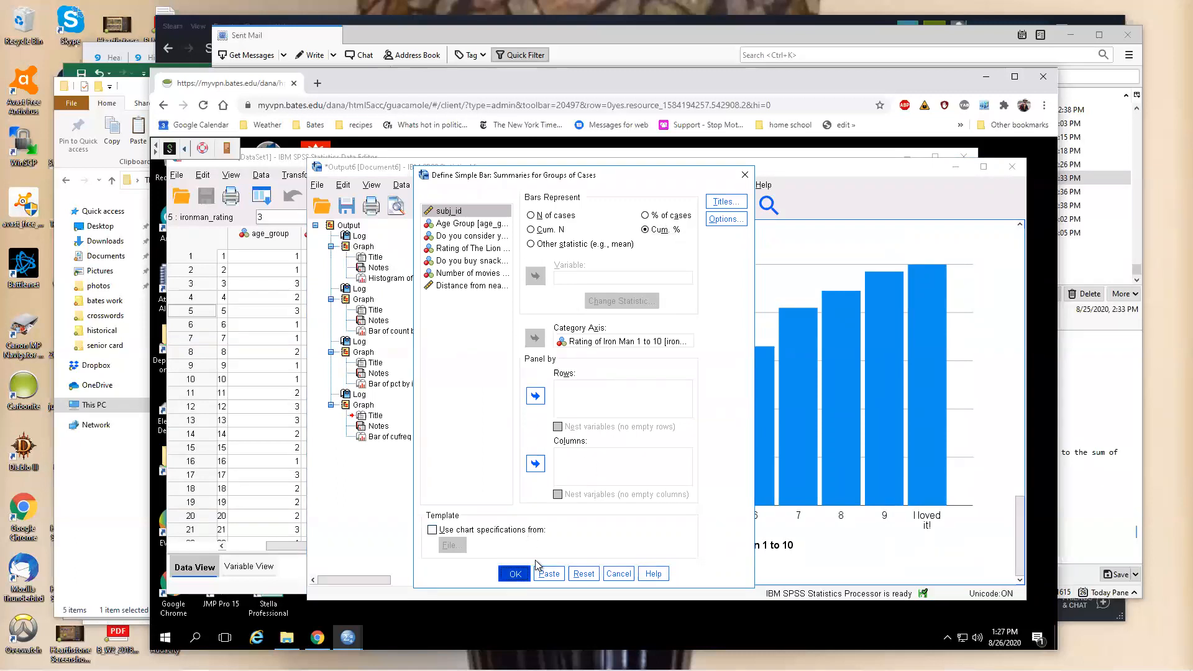